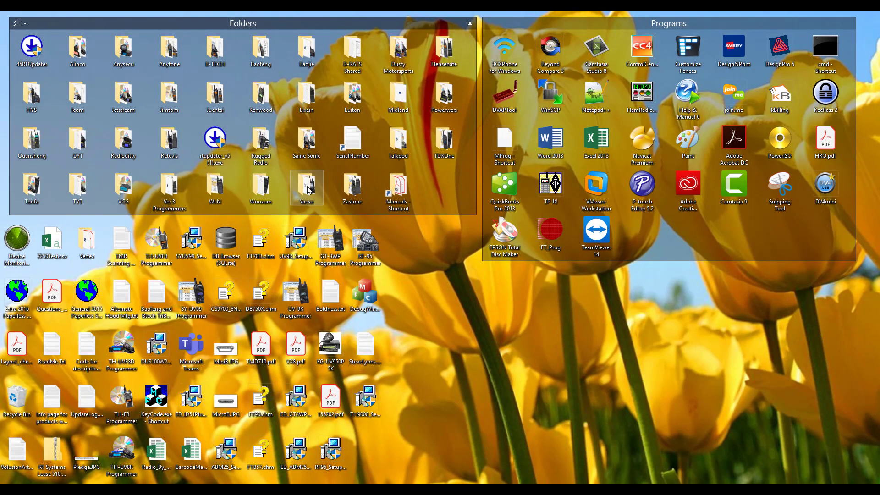
# Open the Yaesu folder on the desktop and launch the FT-8800 V5 Programmer from it
pyautogui.doubleClick(308, 189)
pyautogui.scroll(-5, 315, 335)
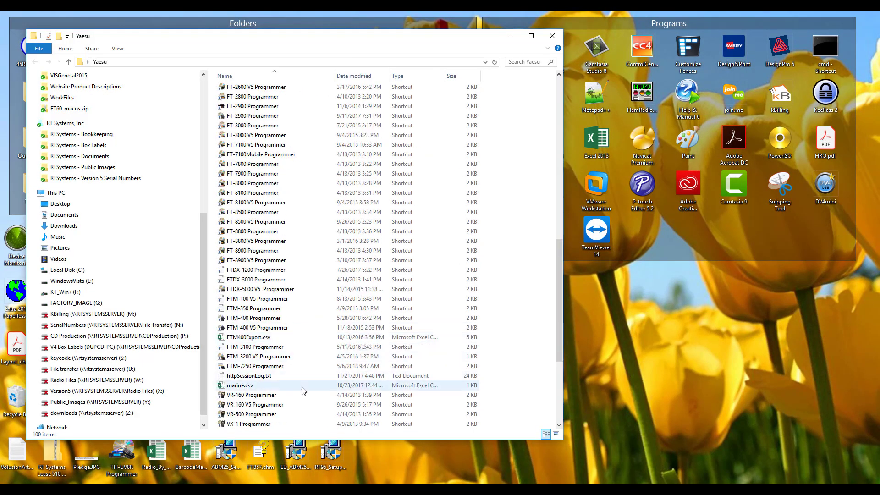
pyautogui.scroll(2, 302, 390)
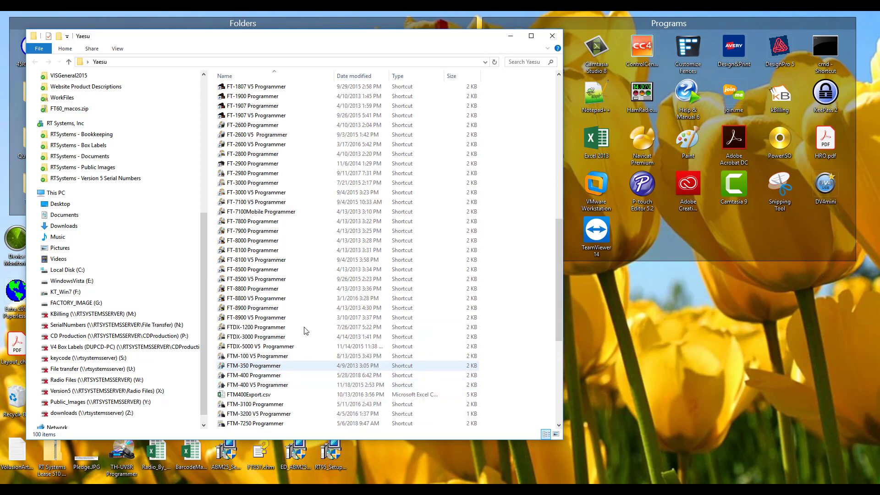
pyautogui.click(264, 301)
pyautogui.doubleClick(263, 302)
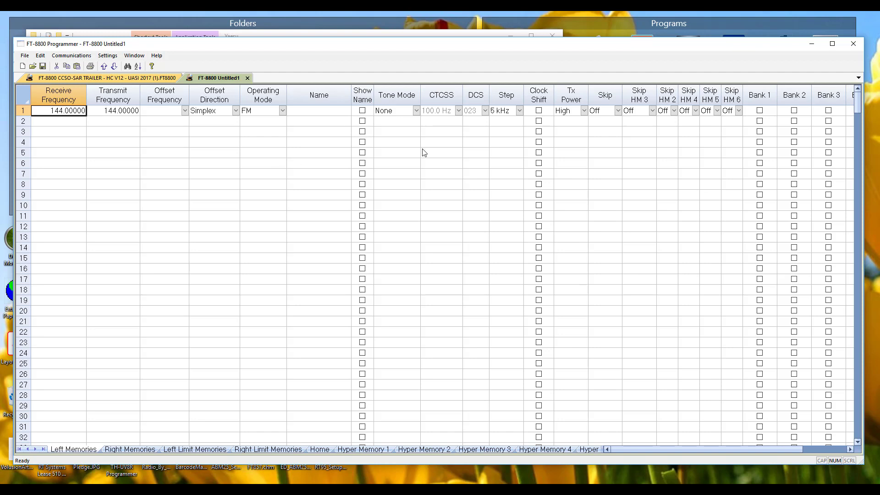
# View the Tone Mode options for memory 1 in Left Memories and close the FT-8800 Programmer
pyautogui.click(416, 112)
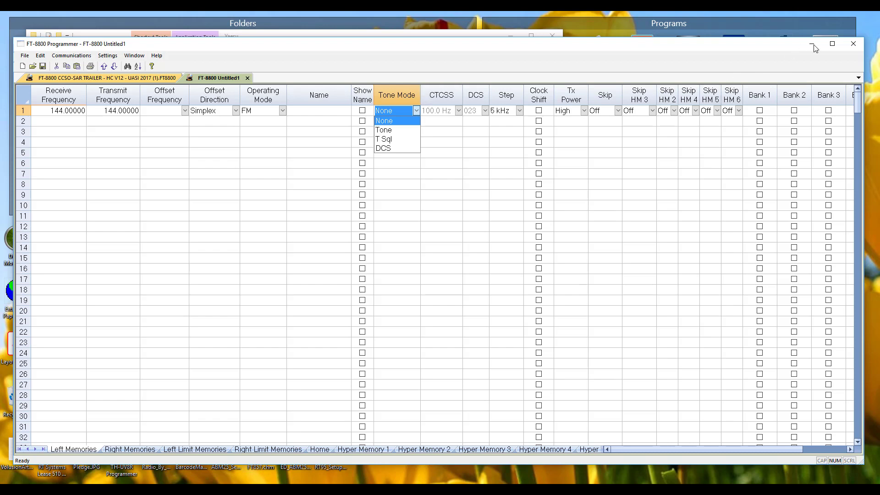
pyautogui.click(850, 43)
pyautogui.click(852, 46)
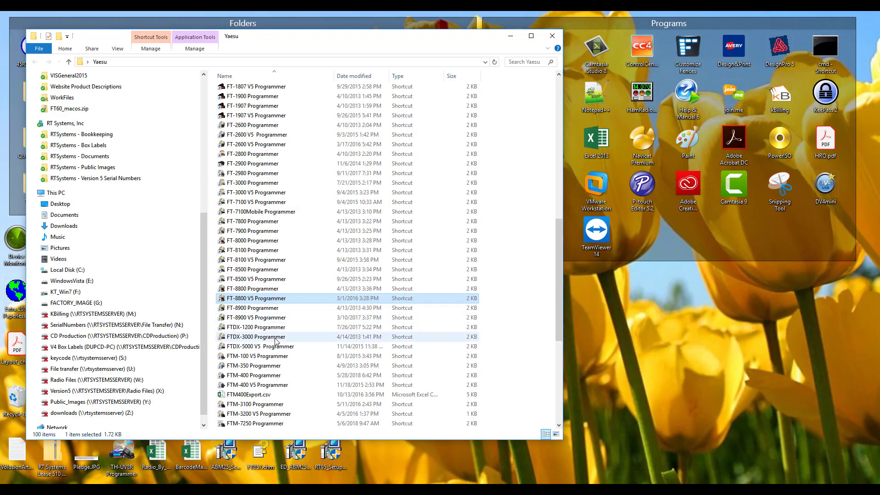
# Open the FTM-400 Programmer from the Yaesu folder and review all Tone Mode options for Band A memory 1
pyautogui.scroll(-2, 276, 339)
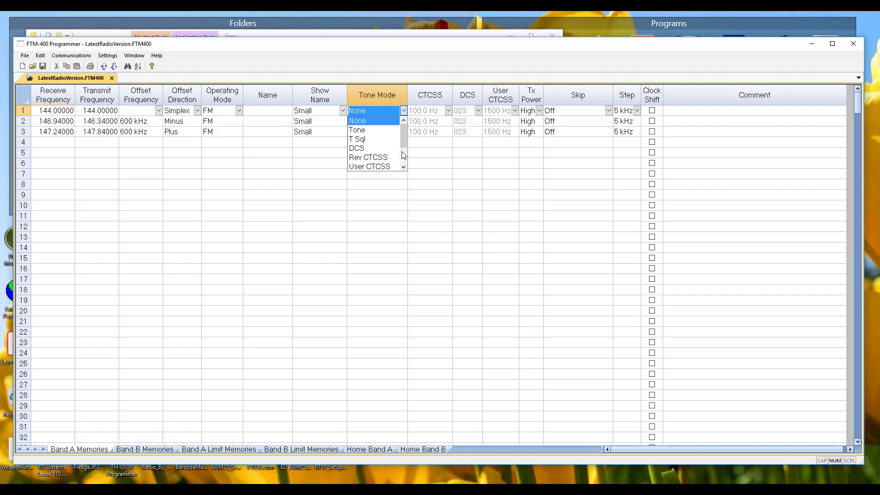
pyautogui.moveTo(403, 144); pyautogui.dragTo(403, 164)
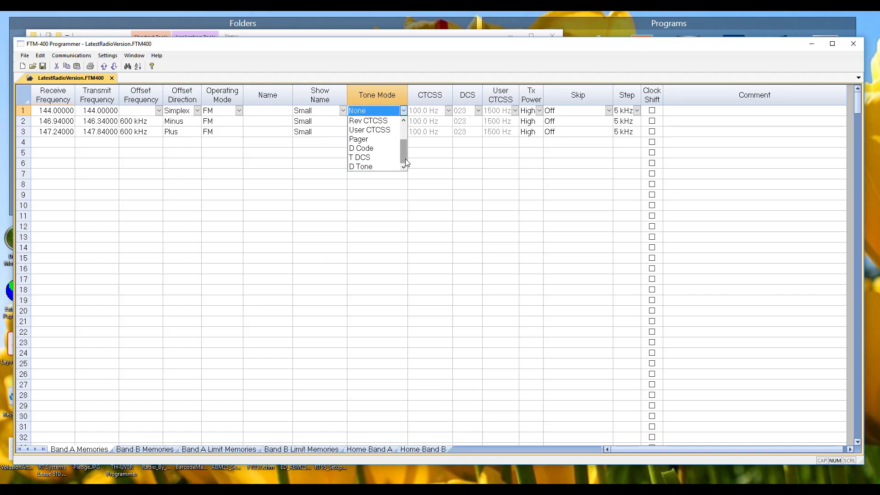
pyautogui.moveTo(406, 163); pyautogui.dragTo(408, 145)
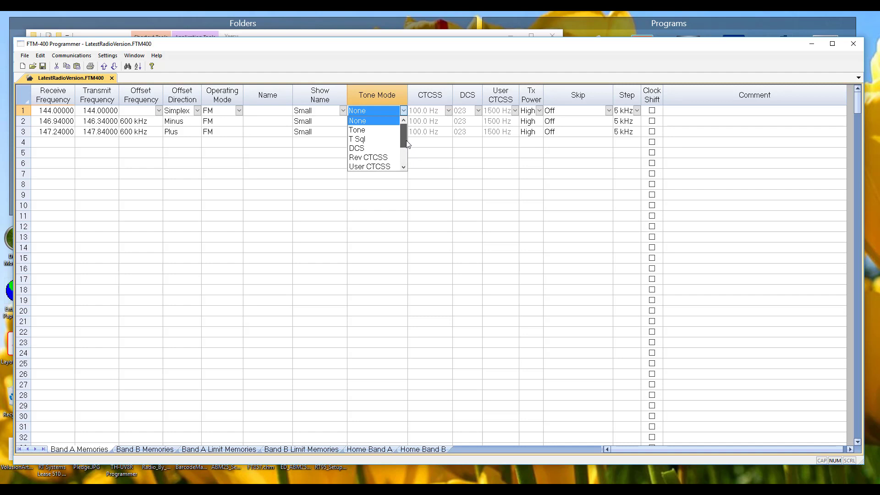
pyautogui.moveTo(407, 144); pyautogui.dragTo(404, 166)
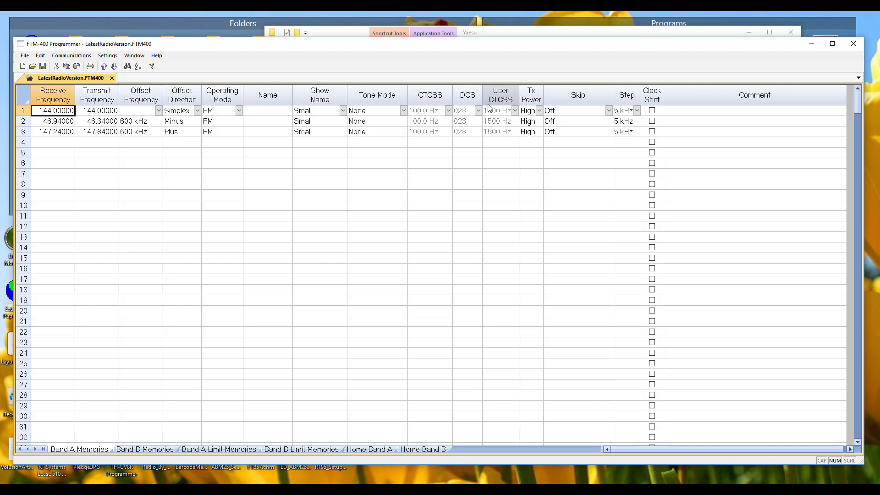
# Widen the DCS, User CTCSS and Tx Power columns in the Band A Memories sheet
pyautogui.moveTo(519, 94); pyautogui.dragTo(575, 92)
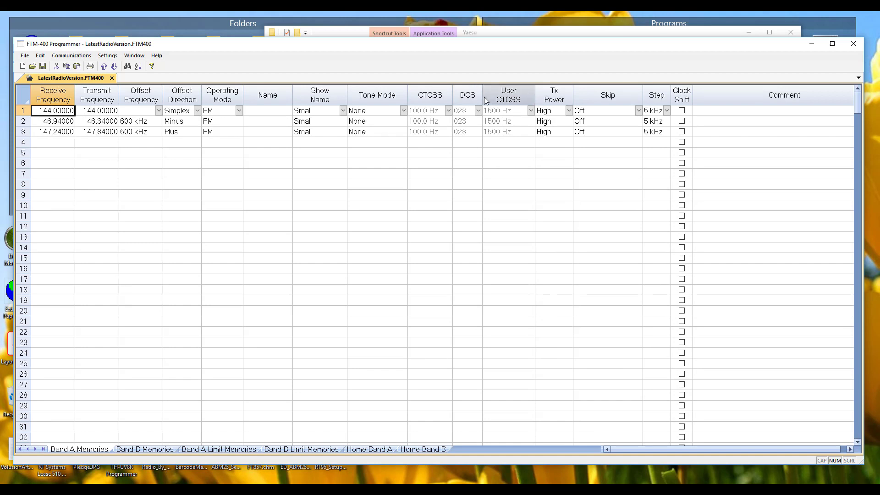
pyautogui.moveTo(483, 97); pyautogui.dragTo(457, 98)
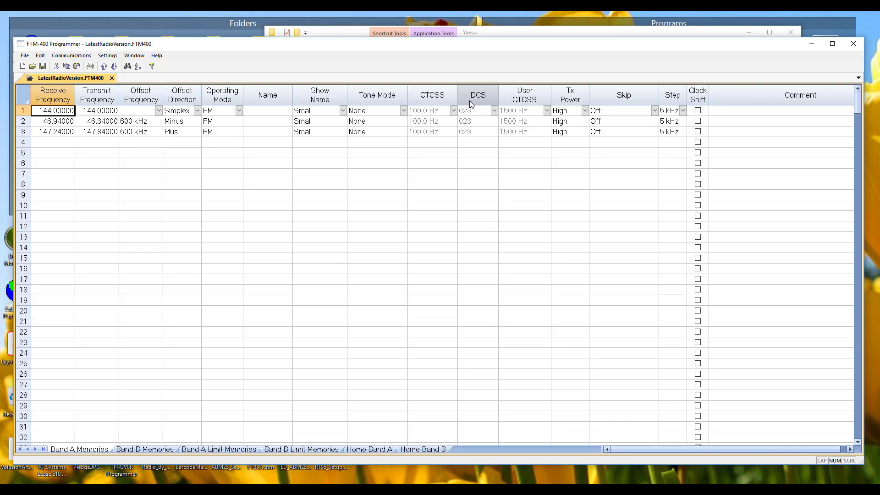
# Set Band A memory 1's Tone Mode to Tone and its CTCSS to 210.7 Hz
pyautogui.click(403, 111)
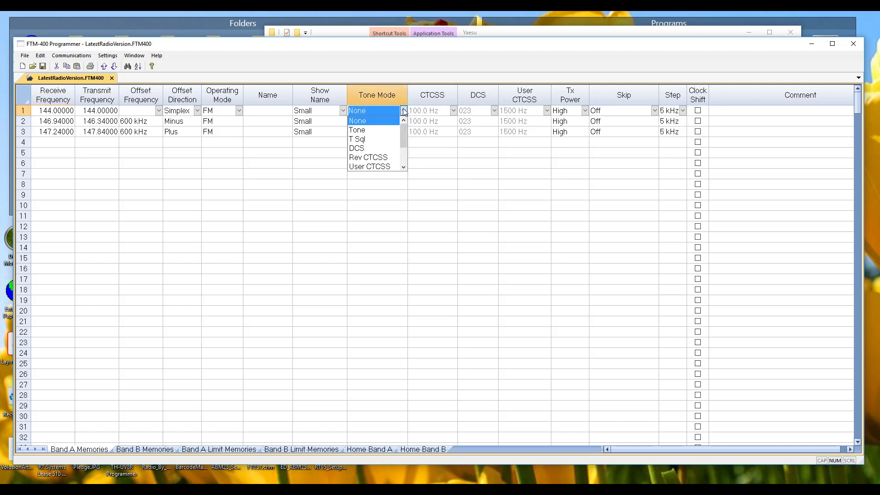
pyautogui.click(357, 132)
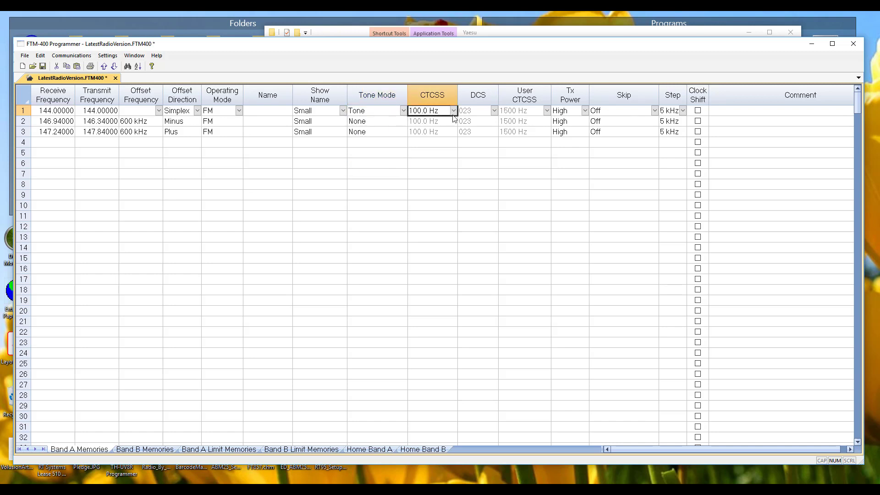
pyautogui.click(453, 111)
pyautogui.moveTo(455, 137); pyautogui.dragTo(453, 155)
pyautogui.click(425, 148)
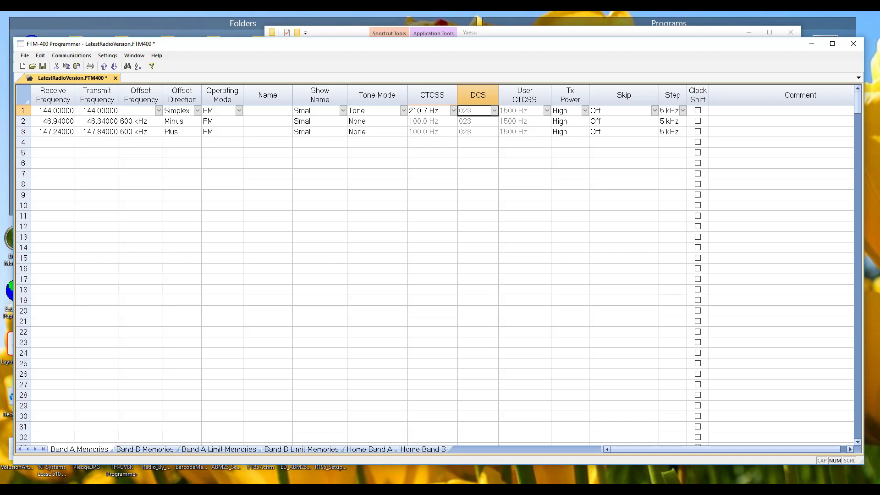
# Switch to the DB-750X Programmer with Scanning Test.DB750X and set memory 1's Rx CTCSS to 114.8 Hz
pyautogui.click(447, 483)
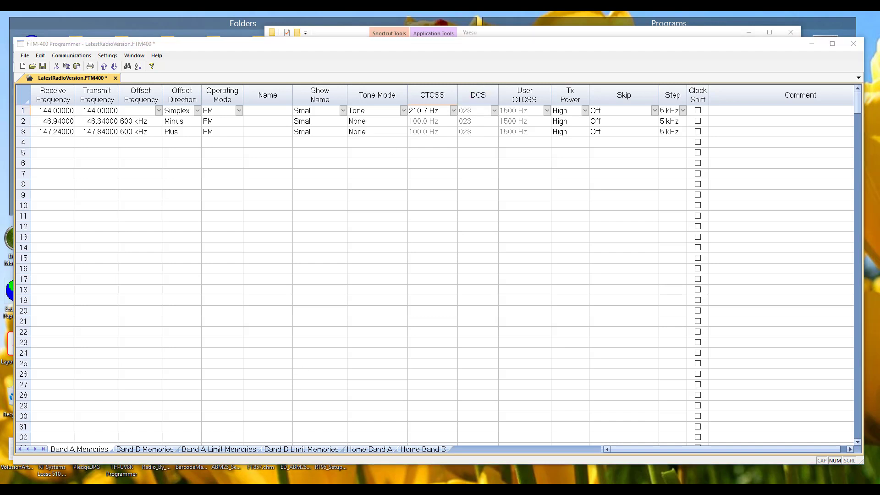
pyautogui.moveTo(447, 379); pyautogui.dragTo(433, 49)
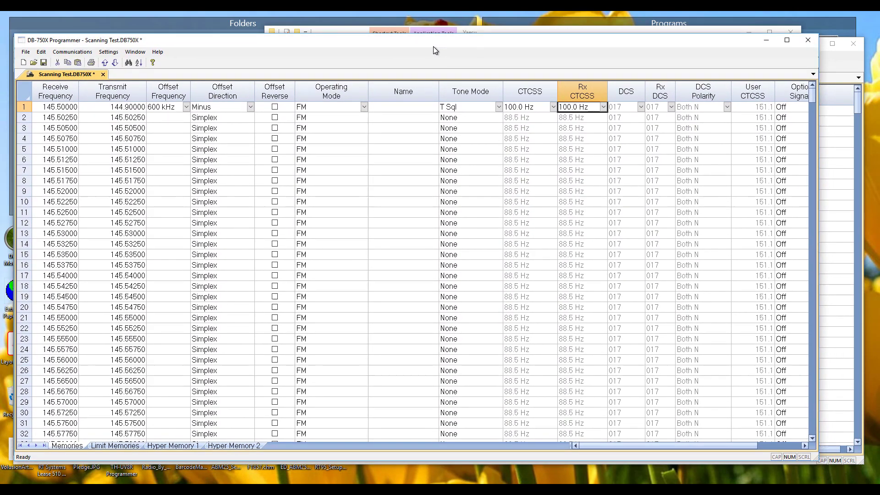
pyautogui.click(603, 107)
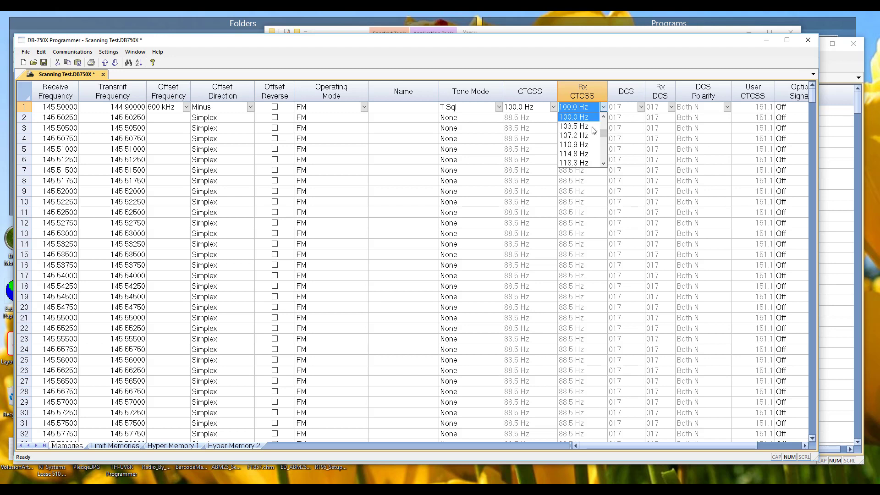
pyautogui.click(581, 154)
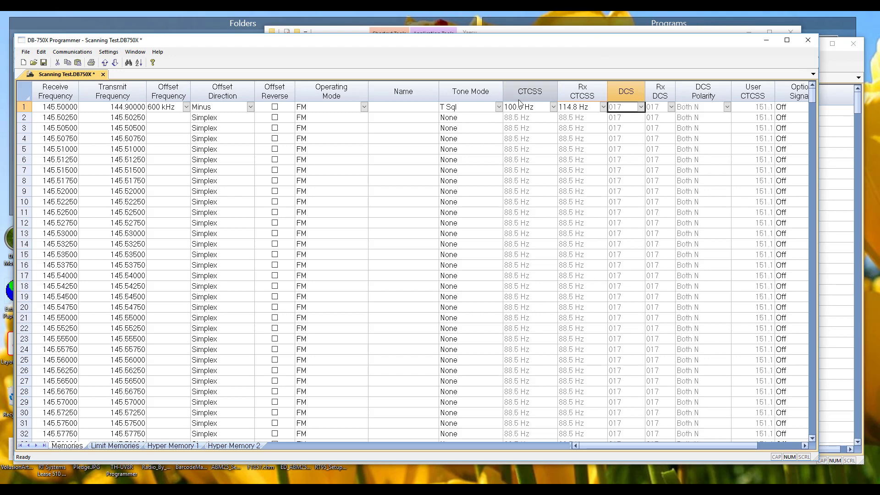
# Change memory 1's Tone Mode to Tone and return it to T Sql to compare the available CTCSS fields
pyautogui.click(498, 106)
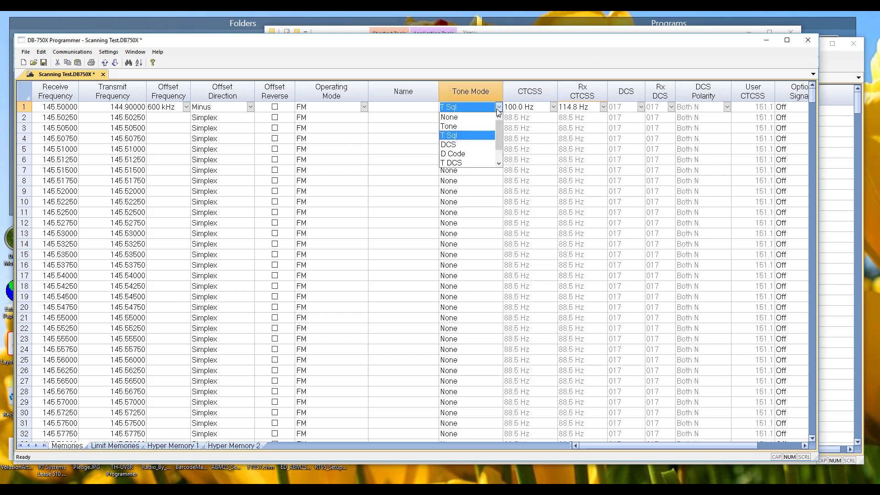
pyautogui.click(466, 131)
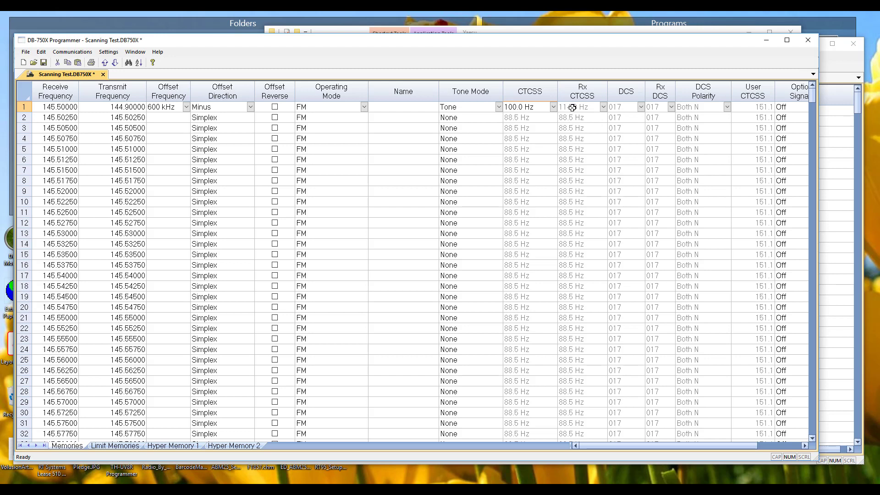
pyautogui.click(499, 109)
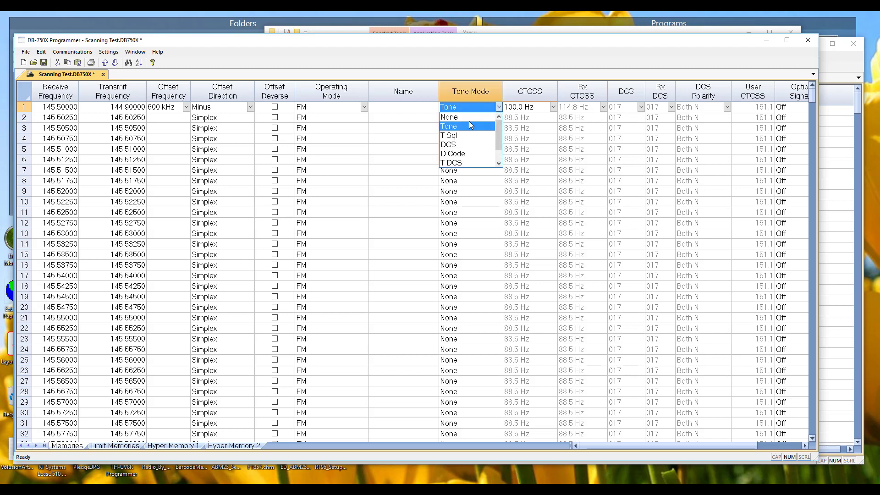
pyautogui.click(462, 136)
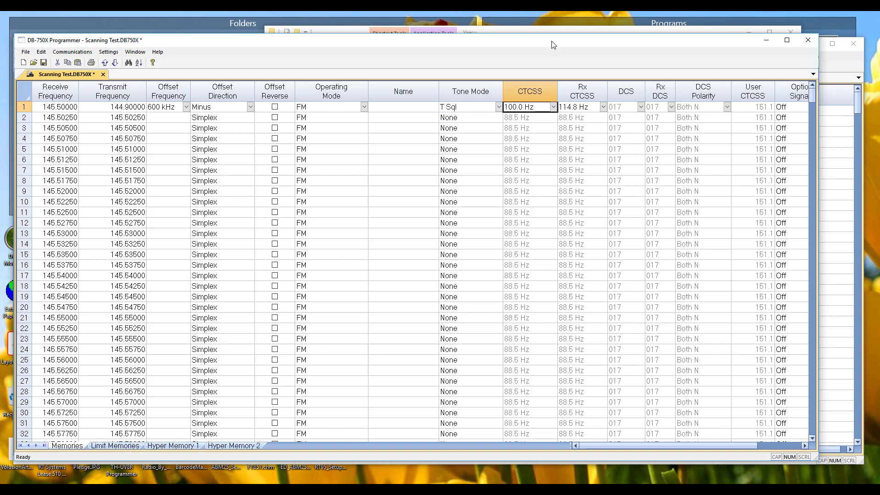
# Move the DB-750X and FTM-400 Programmer windows lower on the desktop and close the Yaesu folder
pyautogui.moveTo(553, 44); pyautogui.dragTo(559, 165)
pyautogui.moveTo(266, 44); pyautogui.dragTo(259, 210)
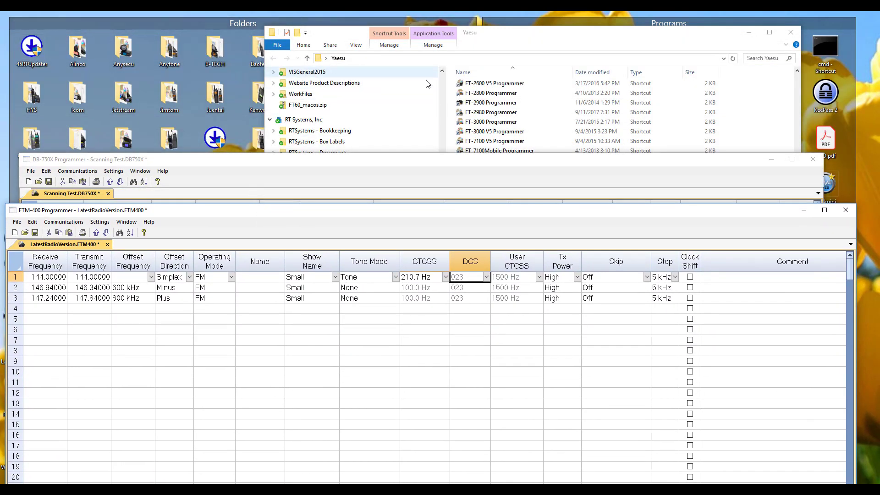
pyautogui.click(790, 32)
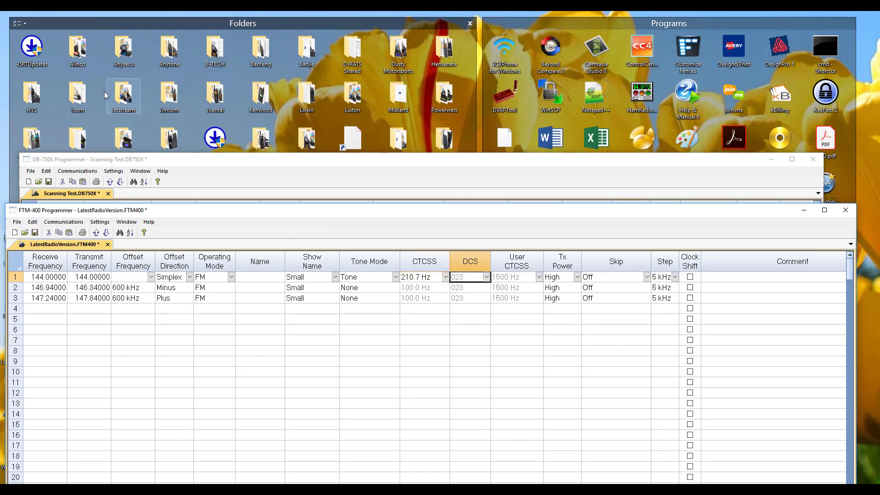
# Open the IC-208 V5 Programmer from the Icom folder and set memory 1 to T Sql with Rx CTCSS 100.0 Hz
pyautogui.click(79, 98)
pyautogui.doubleClick(78, 98)
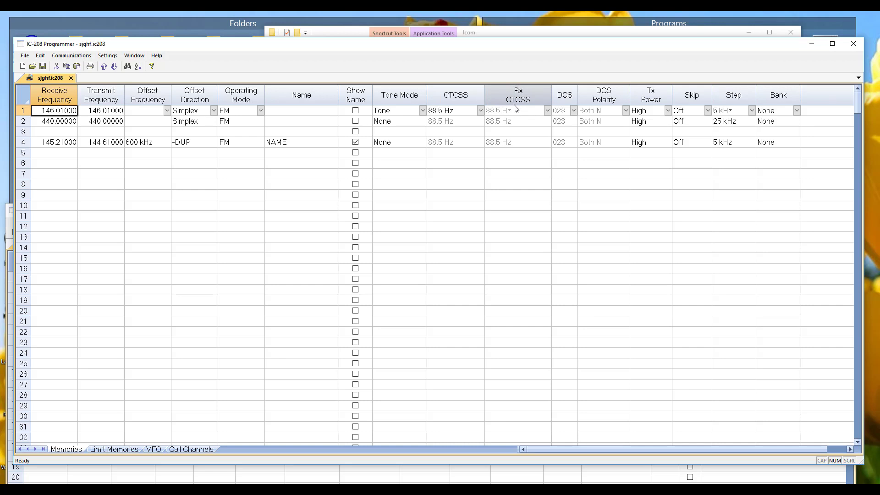
pyautogui.click(423, 111)
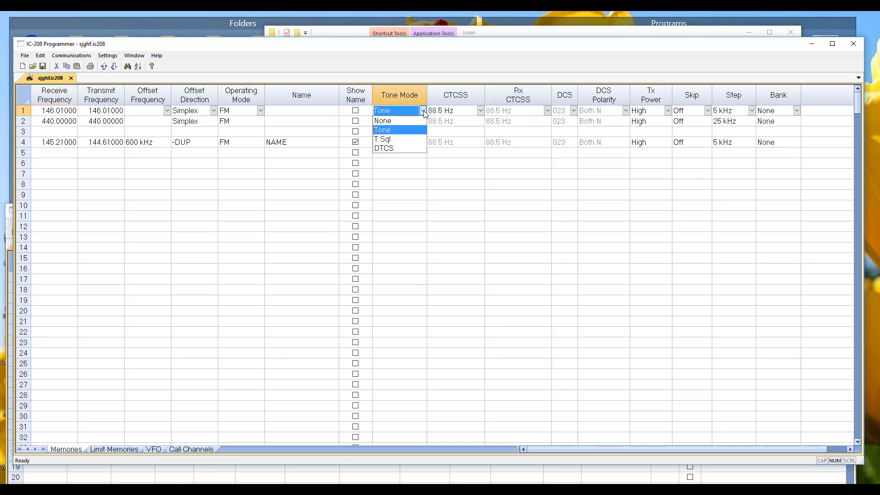
pyautogui.click(389, 140)
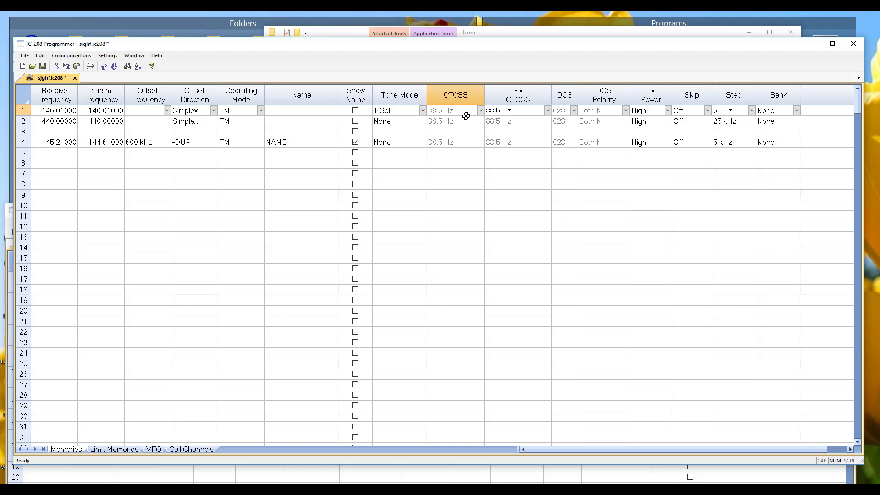
pyautogui.click(548, 110)
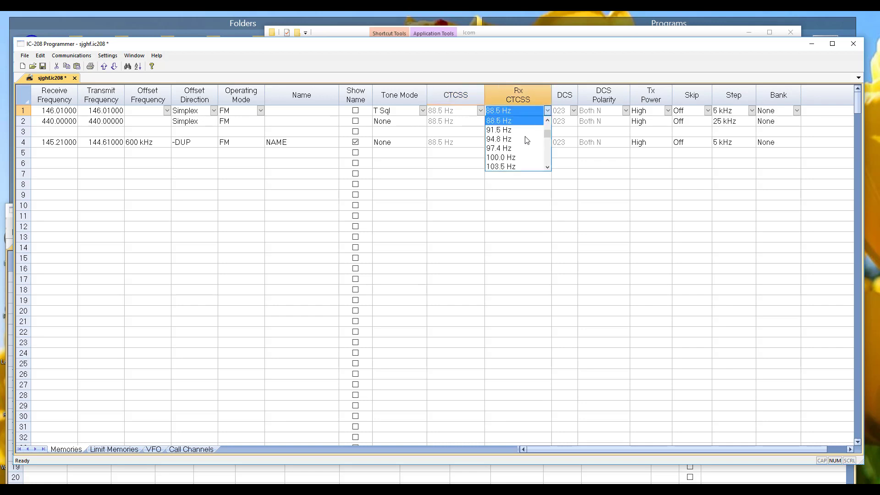
pyautogui.click(512, 157)
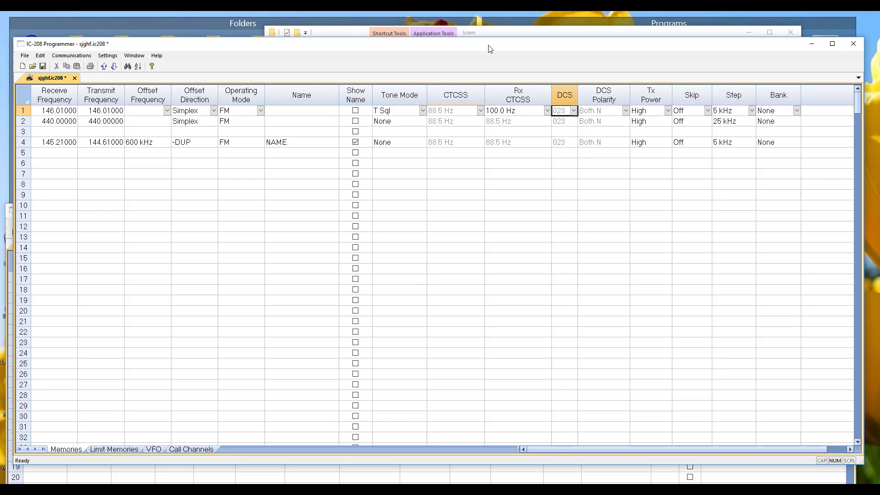
# Close the IC-208 Programmer and open the ID-51Plus2 Programmer from the Icom folder
pyautogui.moveTo(490, 43); pyautogui.dragTo(507, 80)
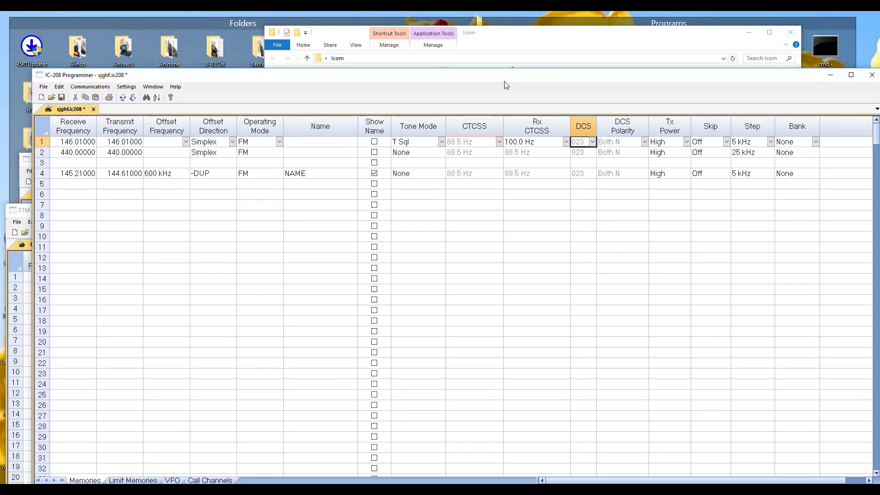
pyautogui.click(872, 75)
pyautogui.click(460, 309)
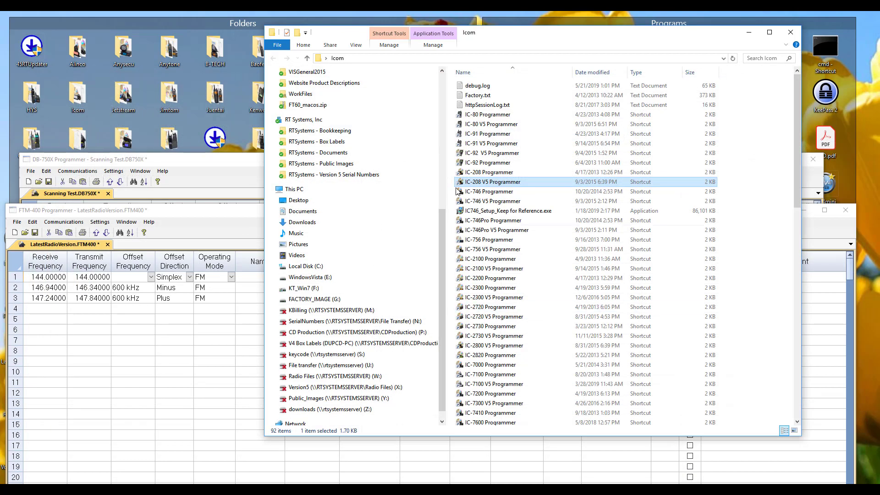
pyautogui.scroll(-4, 480, 281)
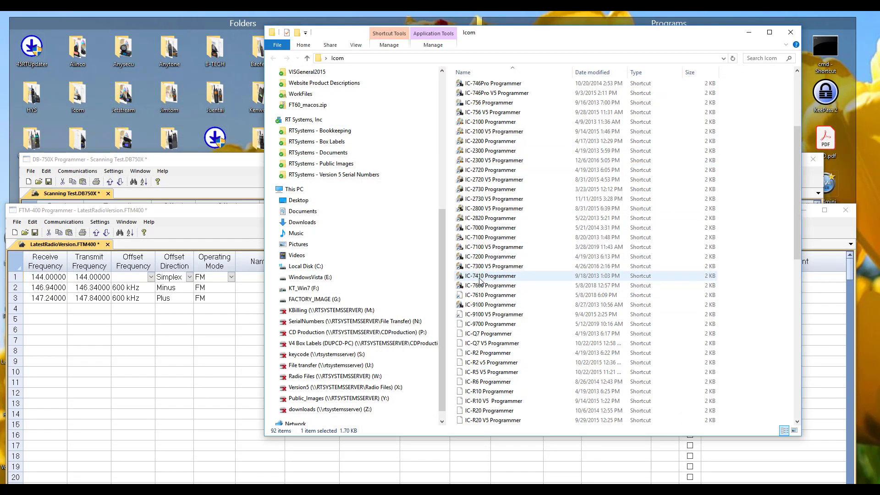
pyautogui.scroll(-12, 480, 280)
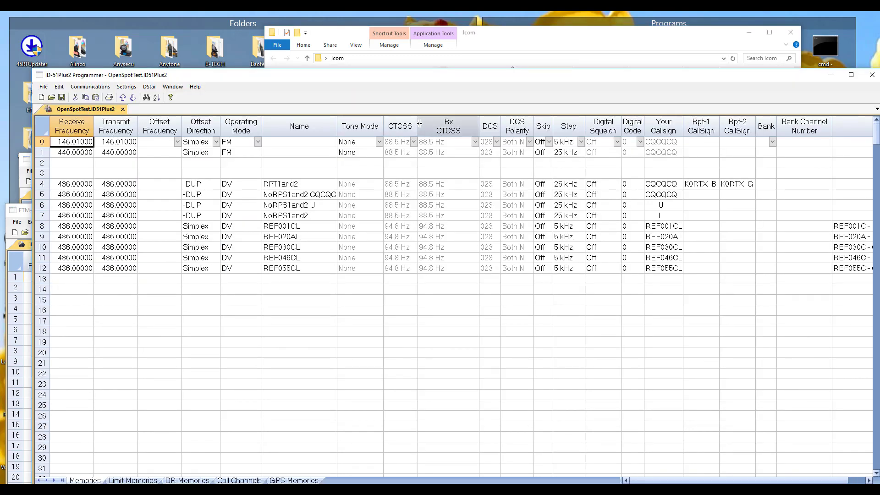
# Widen the CTCSS column, review the available tone modes for memory 0 and set its Tone Mode to Split Tone
pyautogui.moveTo(420, 124); pyautogui.dragTo(439, 124)
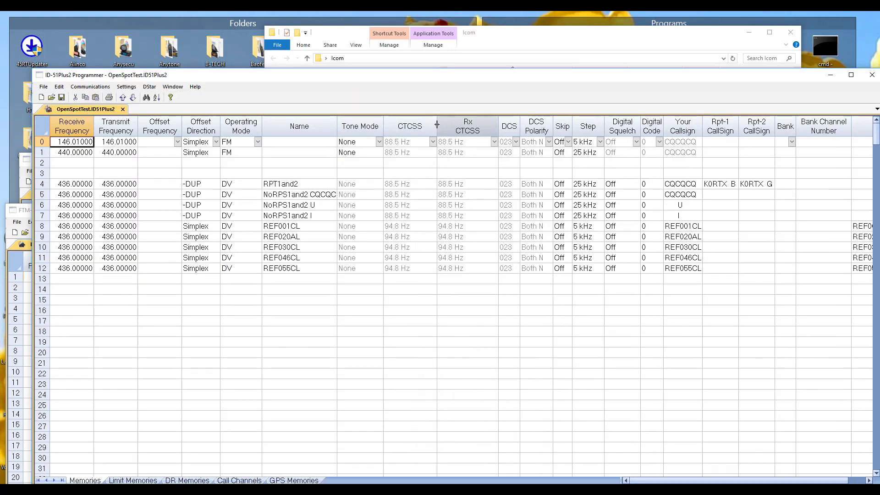
pyautogui.click(379, 142)
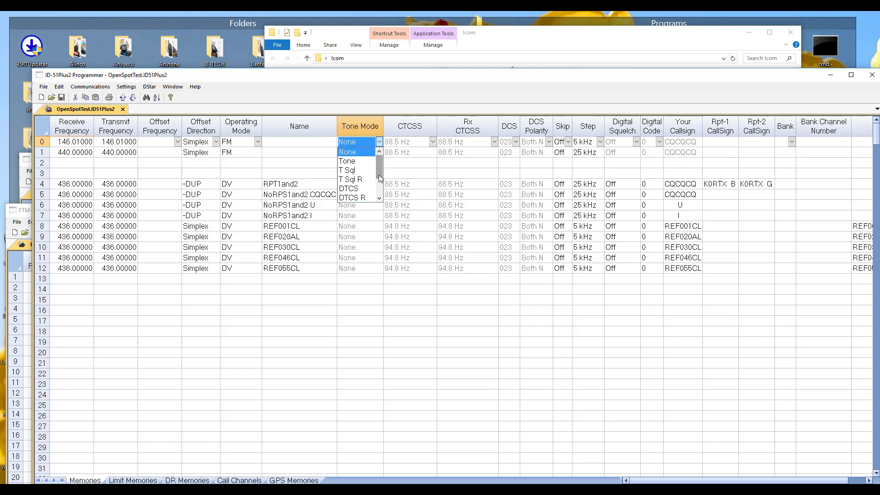
pyautogui.moveTo(379, 179); pyautogui.dragTo(380, 185)
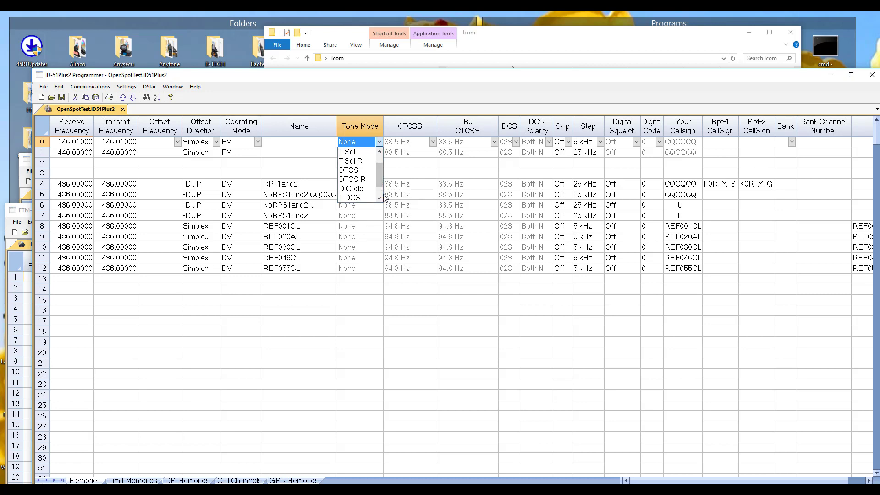
pyautogui.click(379, 198)
pyautogui.click(380, 198)
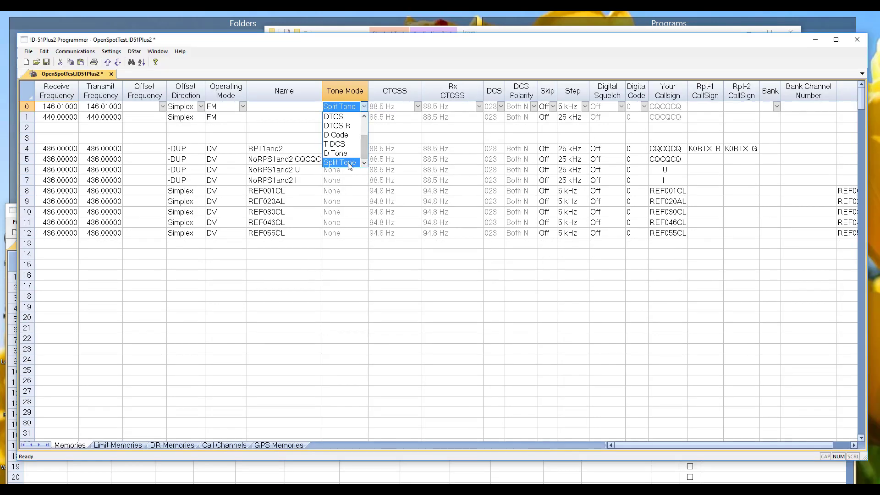
pyautogui.click(349, 163)
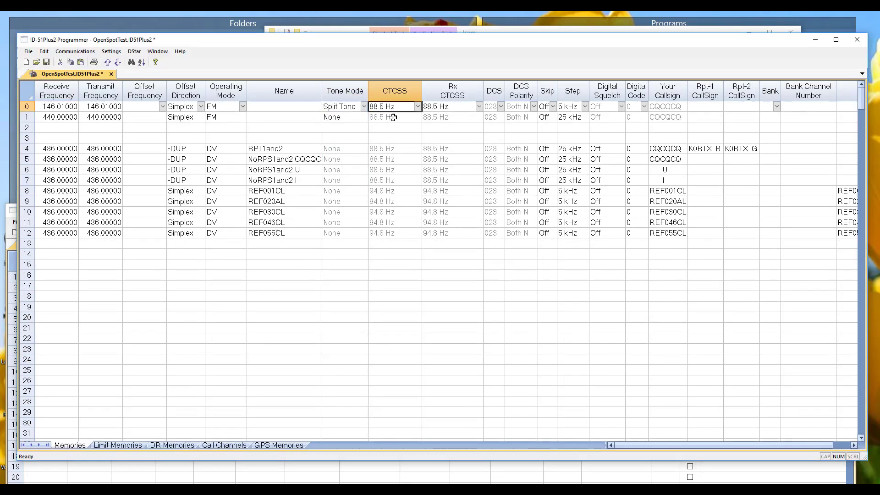
# Set memory 0's CTCSS to 103.5 Hz and Rx CTCSS to 123.0 Hz, and move the programmer window higher on the desktop
pyautogui.click(418, 107)
pyautogui.click(387, 164)
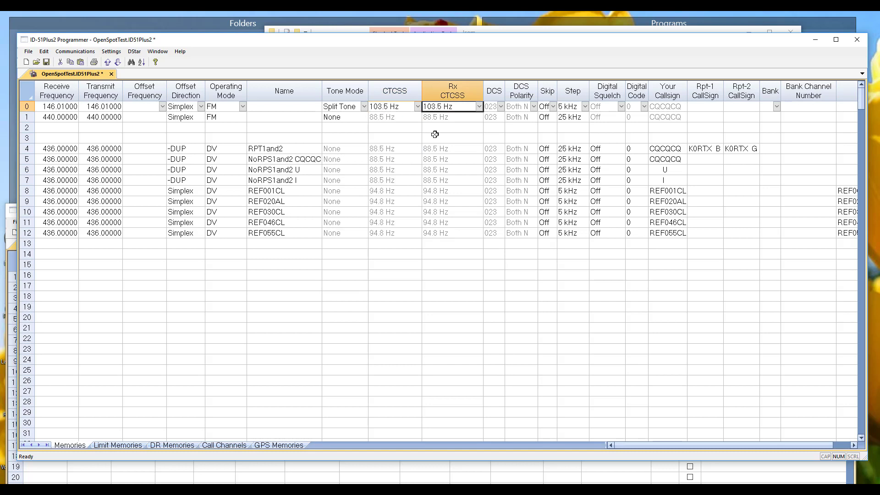
pyautogui.click(479, 106)
pyautogui.click(441, 163)
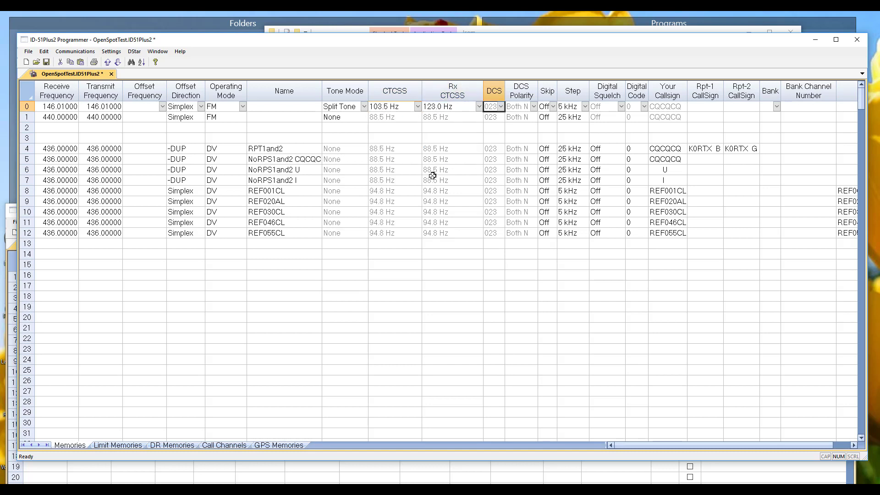
pyautogui.click(501, 107)
pyautogui.moveTo(503, 46); pyautogui.dragTo(494, 27)
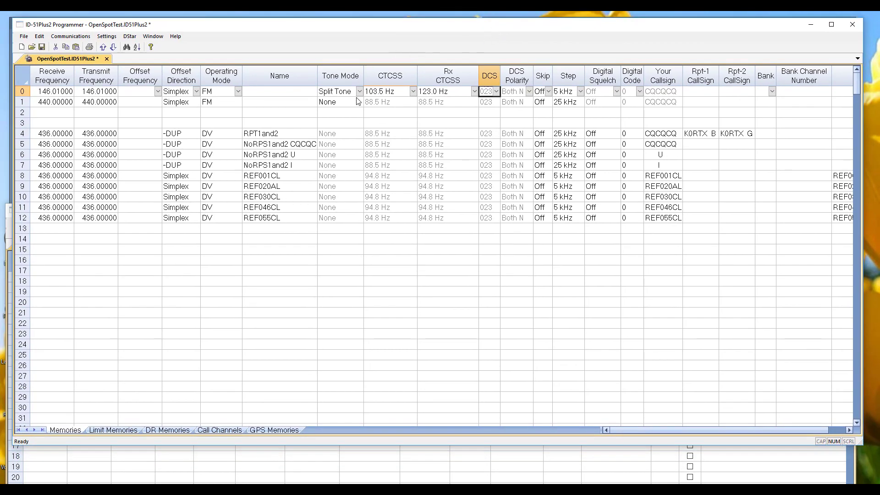